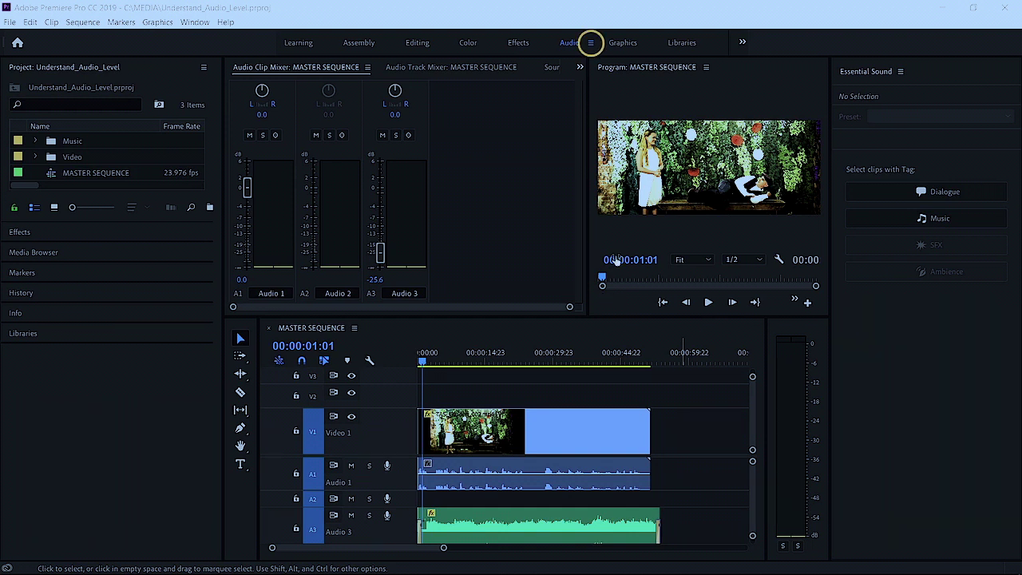
# - Play the master sequence while watching the master audio meter, stopping at 00:00:43:05
pyautogui.click(591, 43)
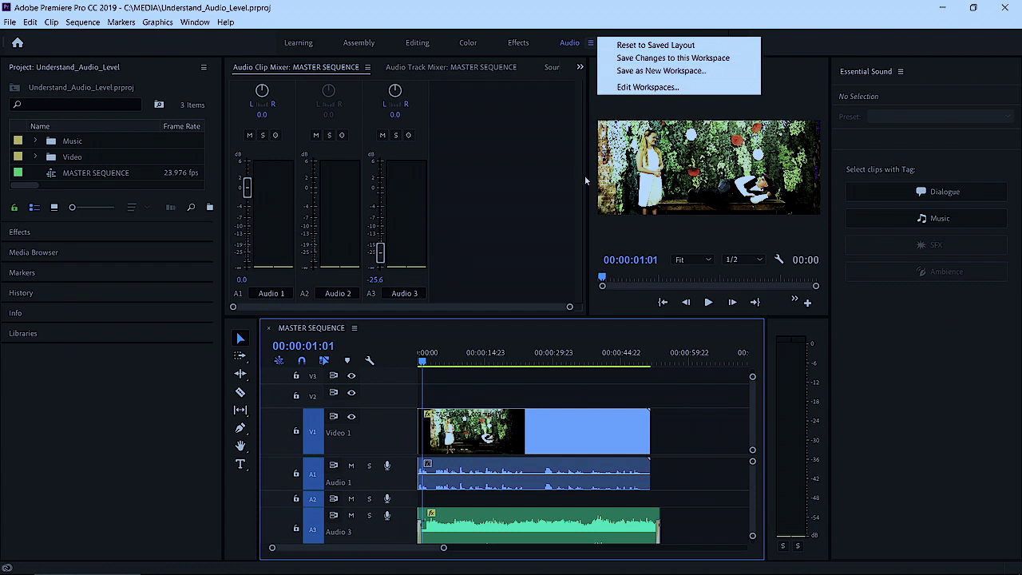
pyautogui.click(424, 363)
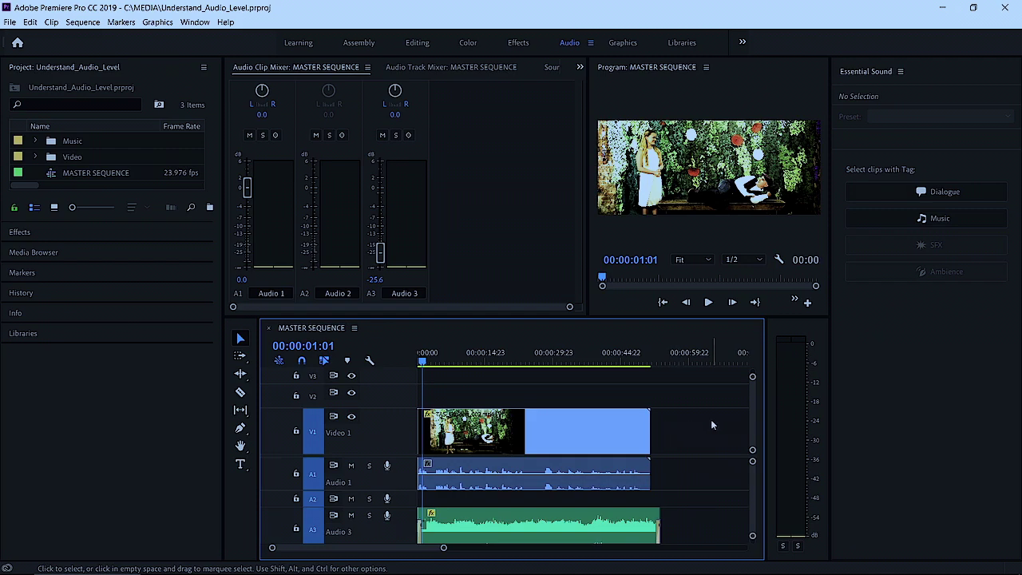
pyautogui.press('space')
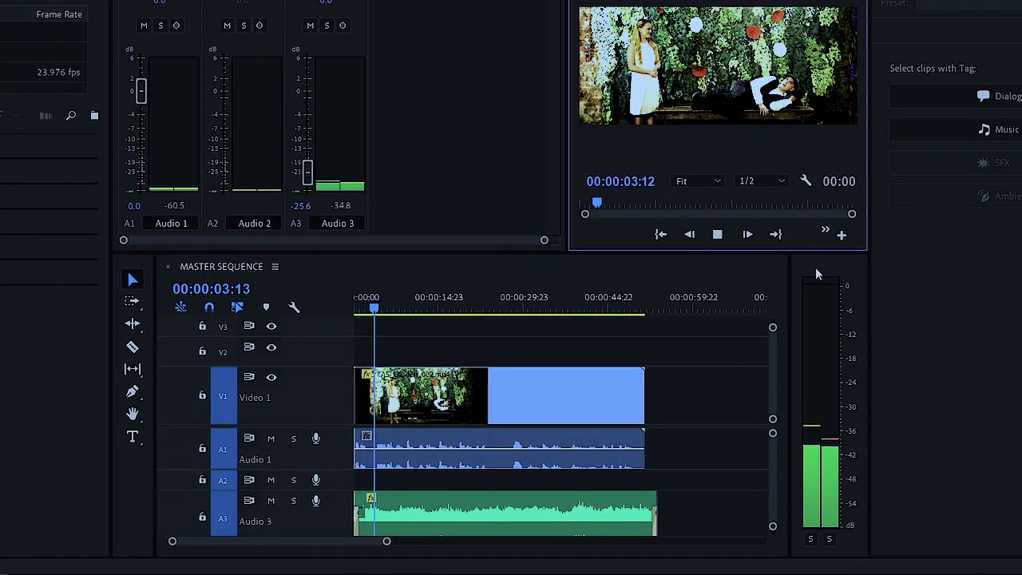
pyautogui.click(841, 266)
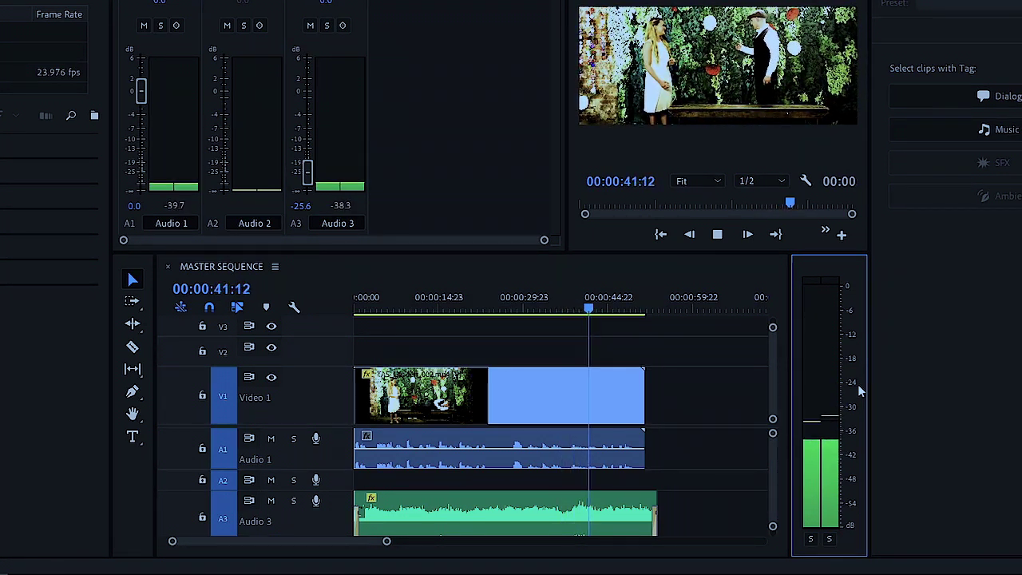
pyautogui.press('space')
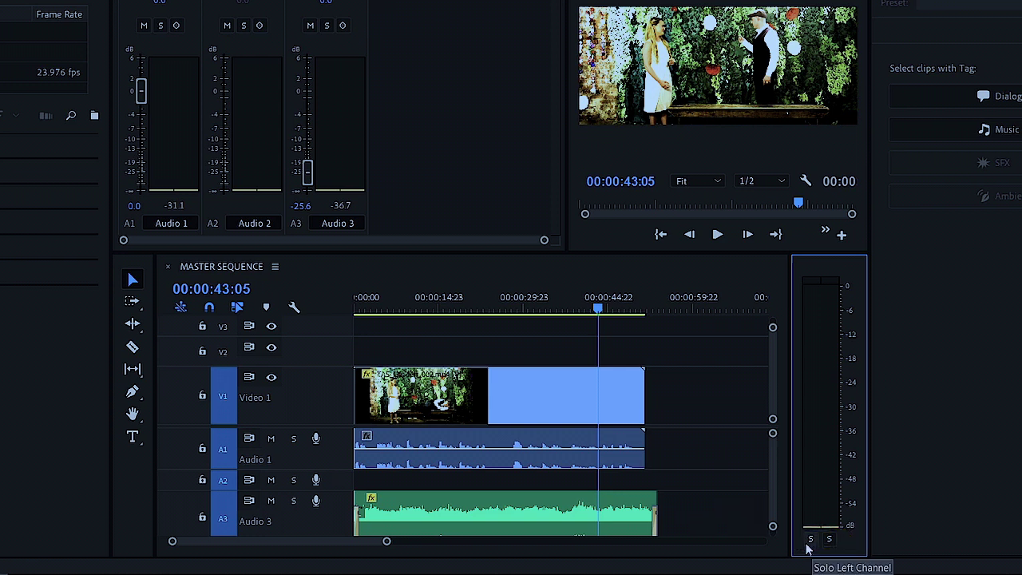
# - Replay from 00:00:08:20 soloing left, then right channel, then unsolo, stopping at 00:00:16:10
pyautogui.click(405, 308)
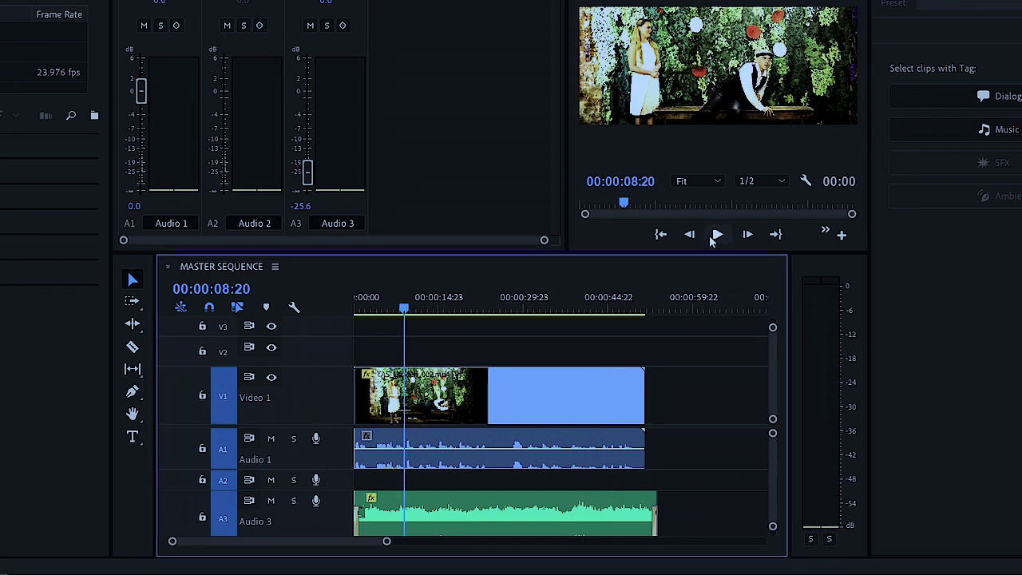
pyautogui.press('space')
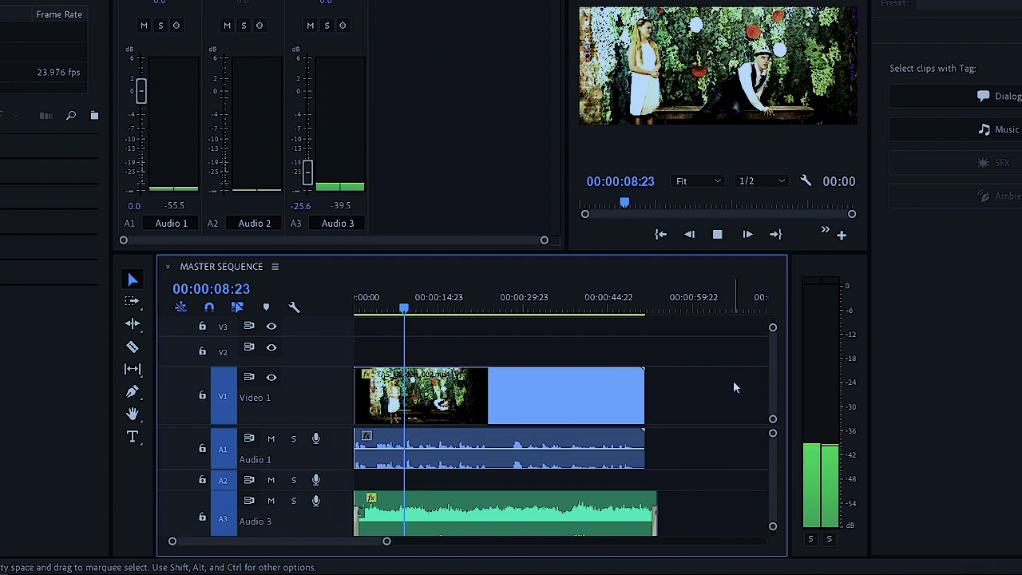
pyautogui.click(812, 540)
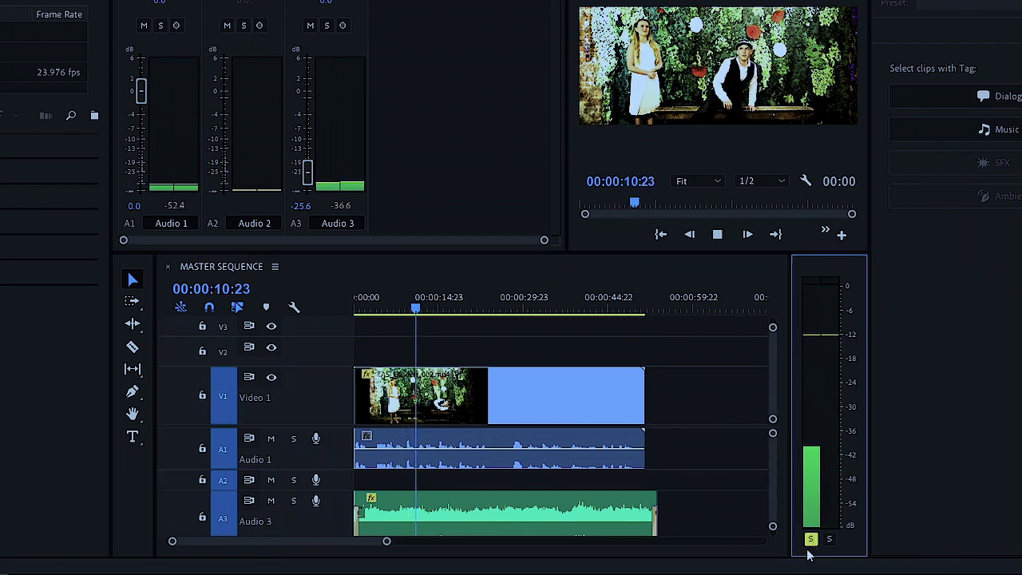
pyautogui.click(829, 540)
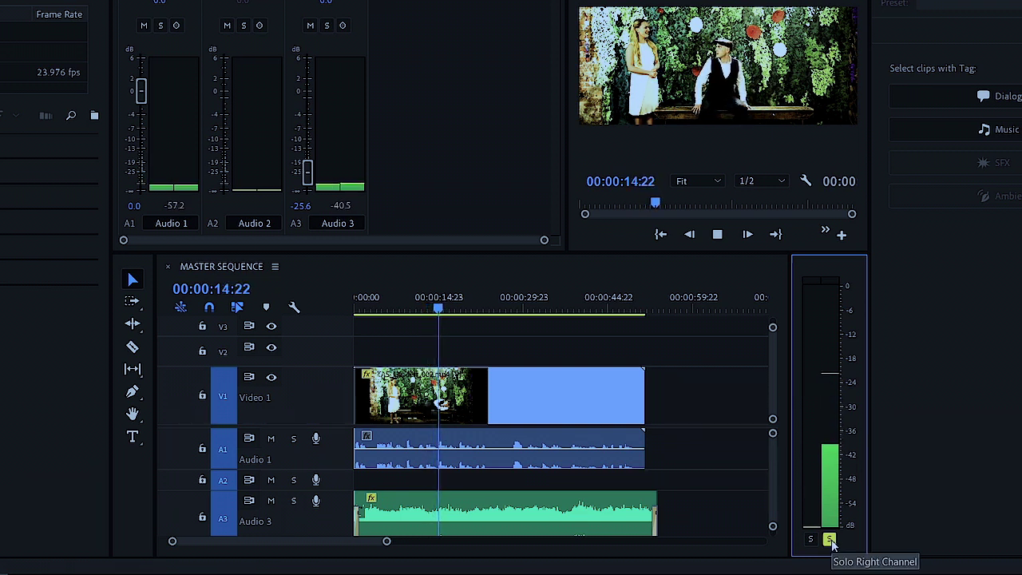
pyautogui.click(829, 540)
pyautogui.press('space')
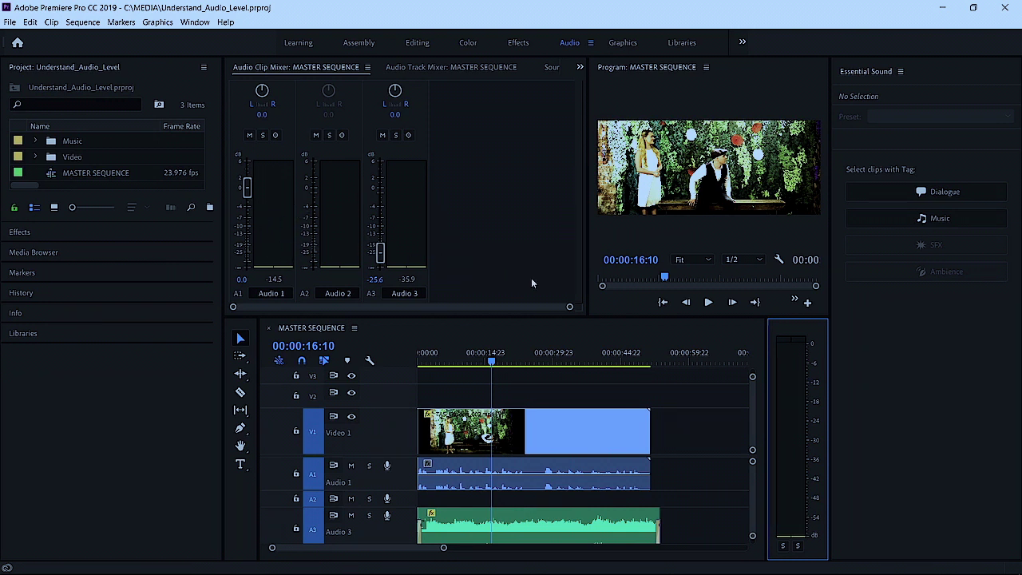
# - Switch the master audio meter to 96 dB Range, then back to 60 dB Range
pyautogui.rightClick(785, 430)
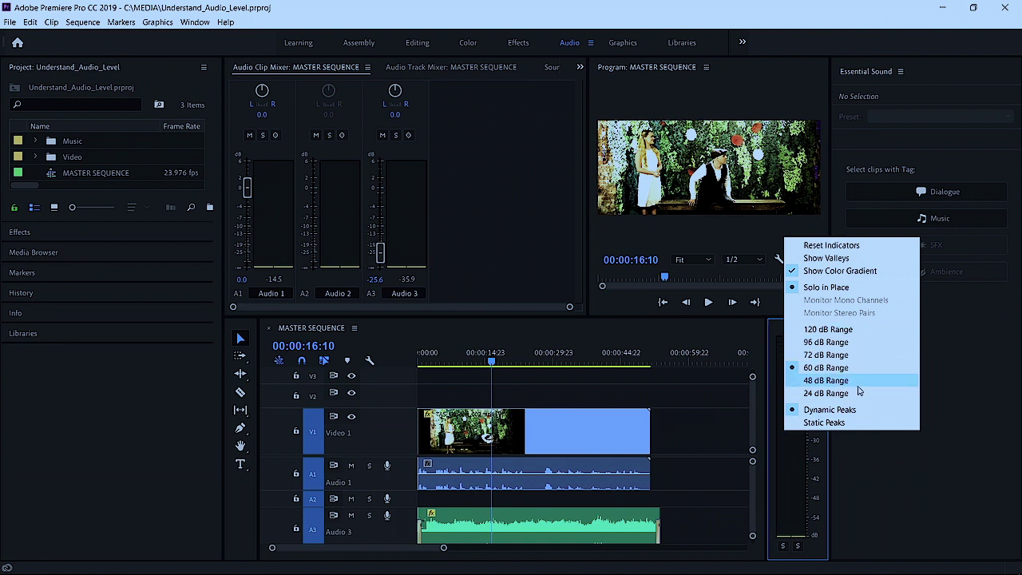
pyautogui.click(843, 342)
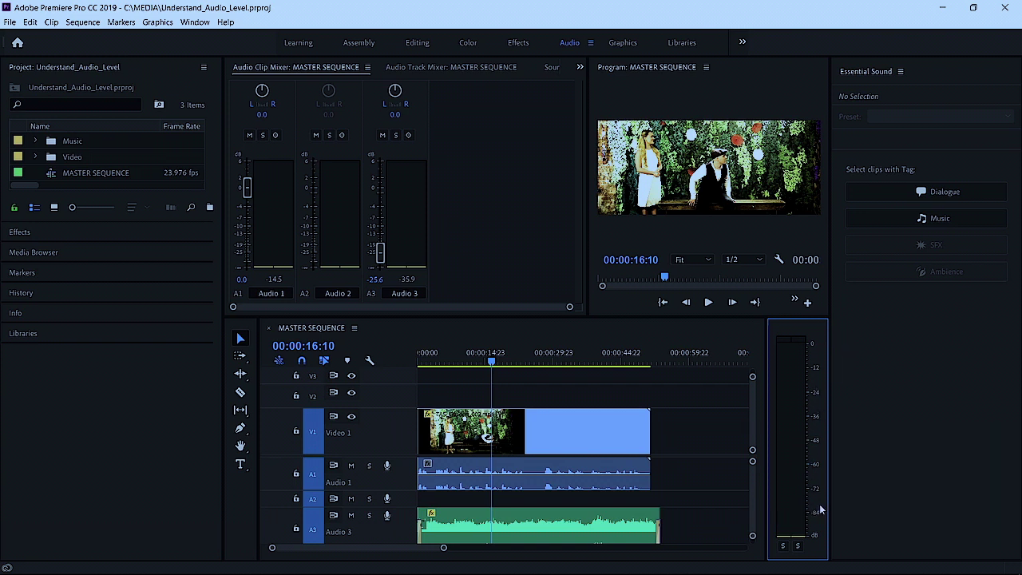
pyautogui.rightClick(783, 439)
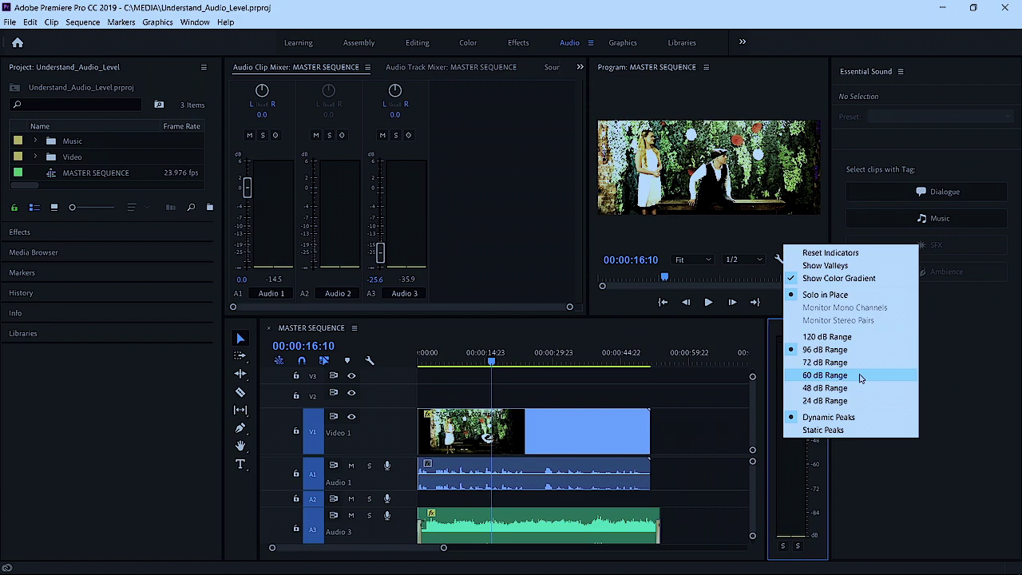
pyautogui.click(861, 376)
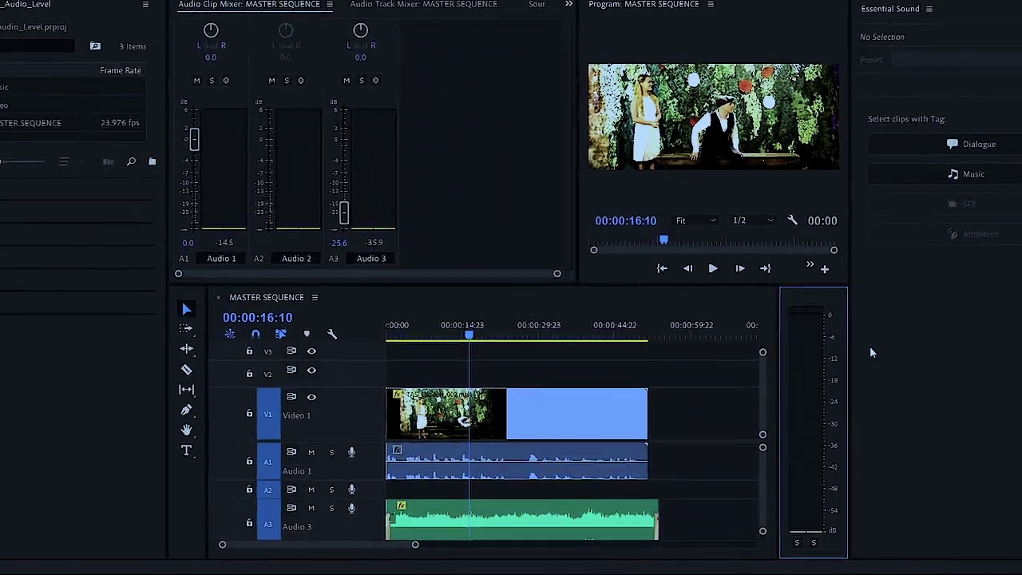
# - Check the 60 dB meter in playback, then enable Static Peaks and replay, holding about -24 dB
pyautogui.press('space')
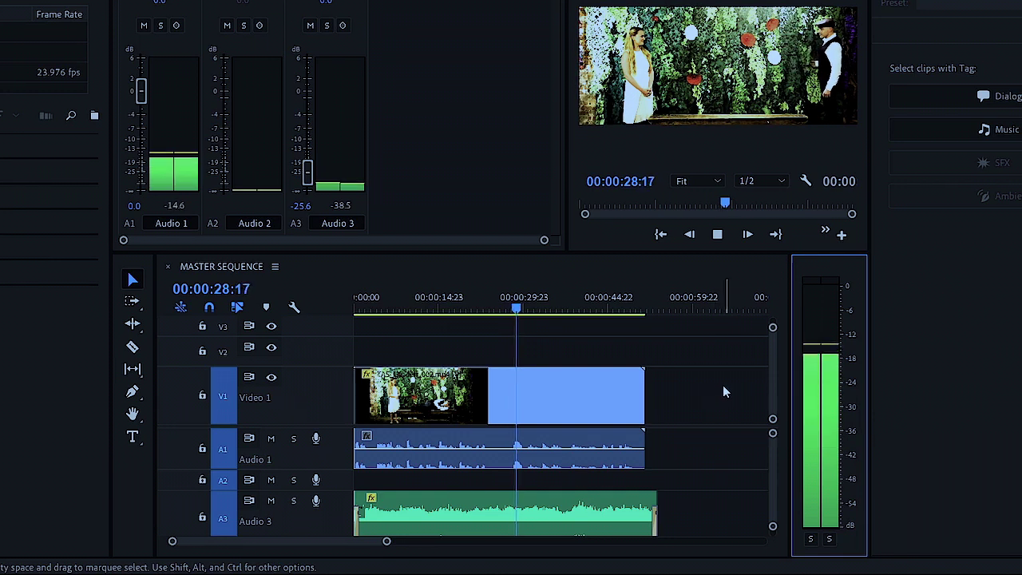
pyautogui.press('space')
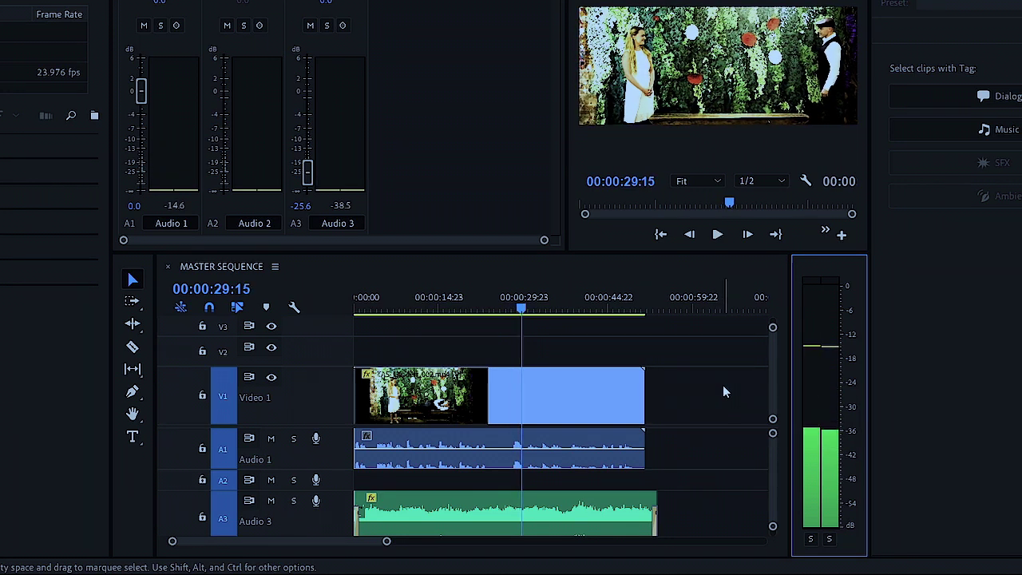
pyautogui.rightClick(814, 371)
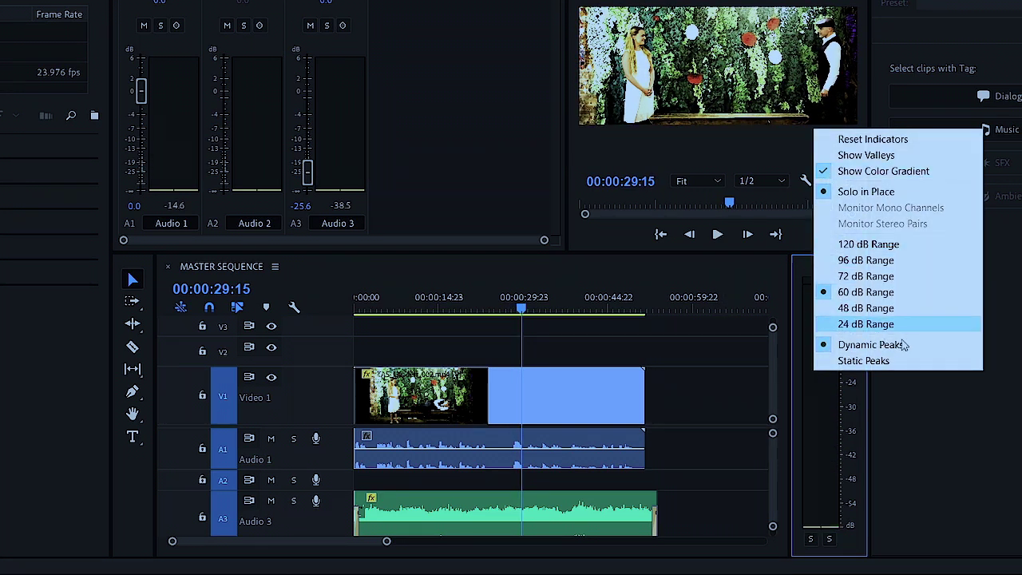
pyautogui.click(905, 364)
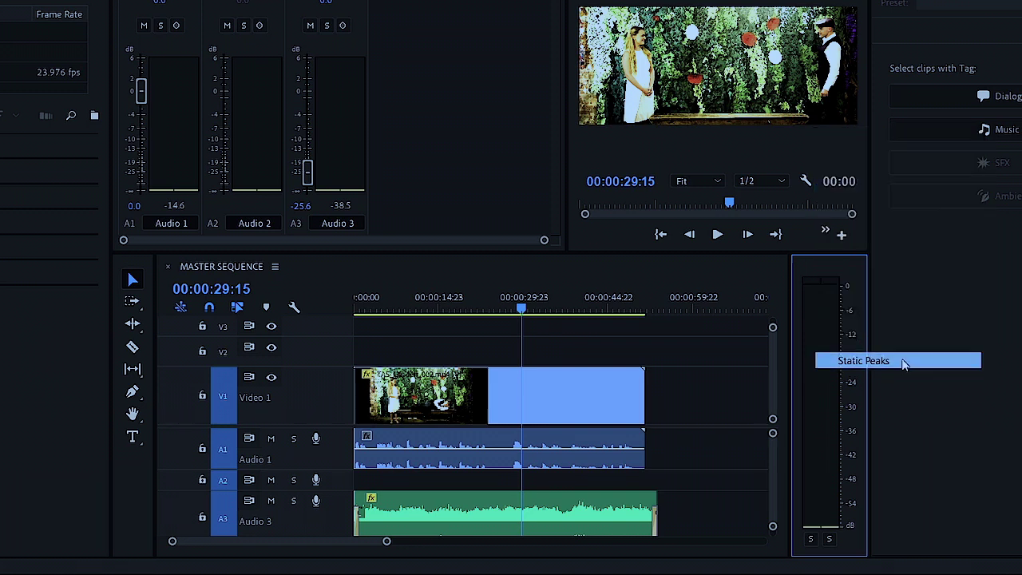
pyautogui.press('space')
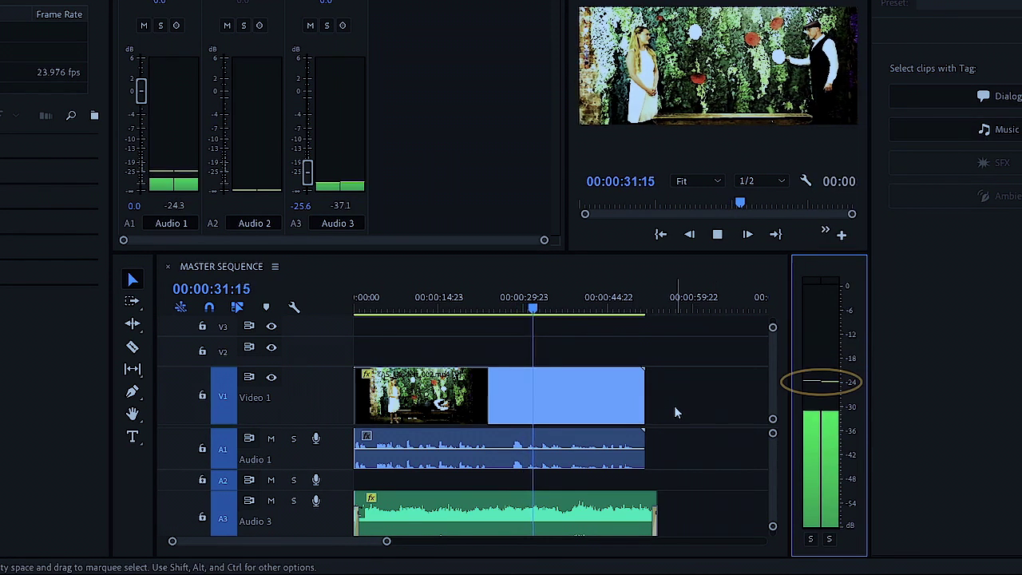
pyautogui.press('space')
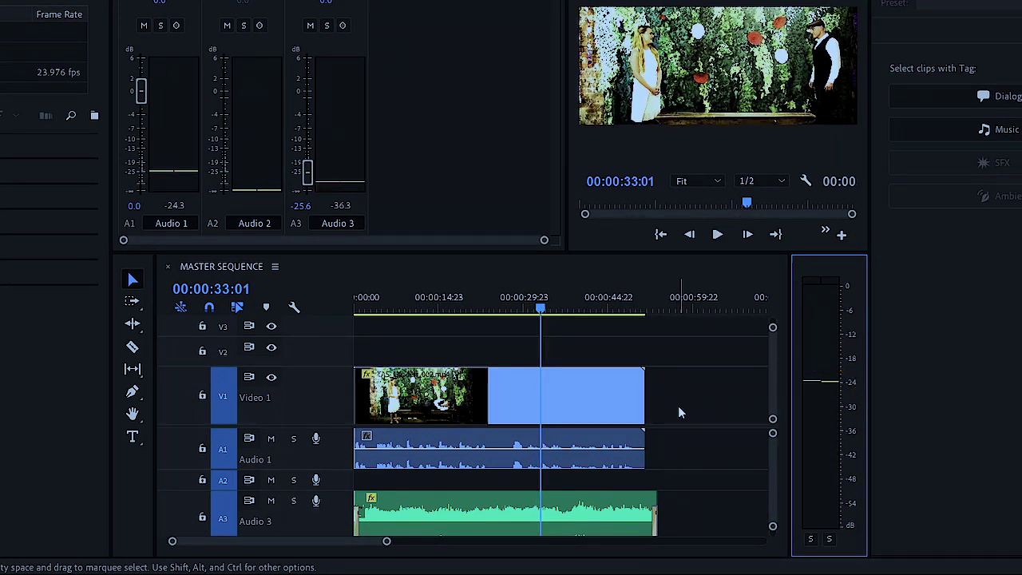
# - Enable Show Valleys on the master meter and play to 00:00:46:10, peak near -20 dB
pyautogui.rightClick(816, 363)
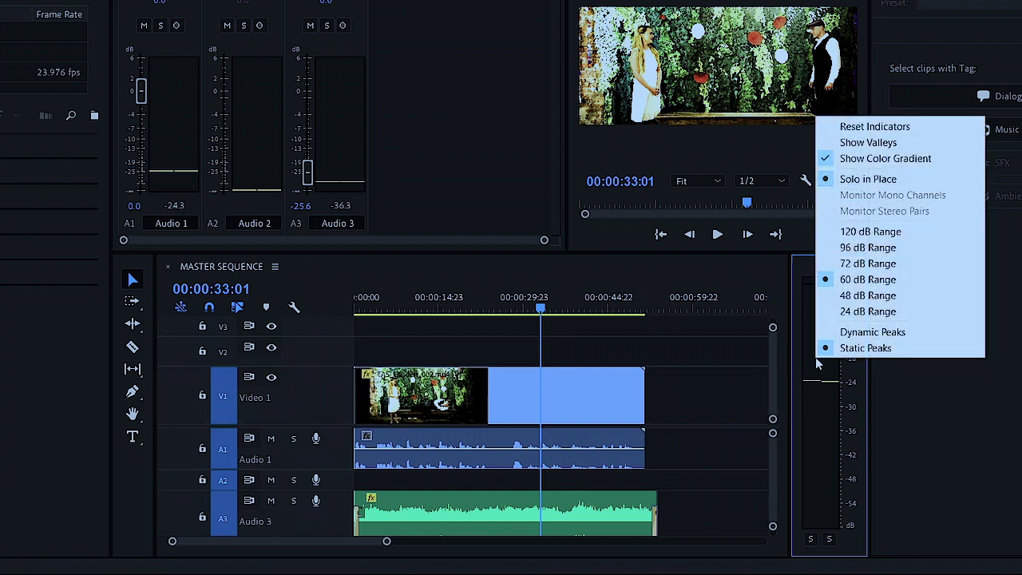
pyautogui.click(910, 144)
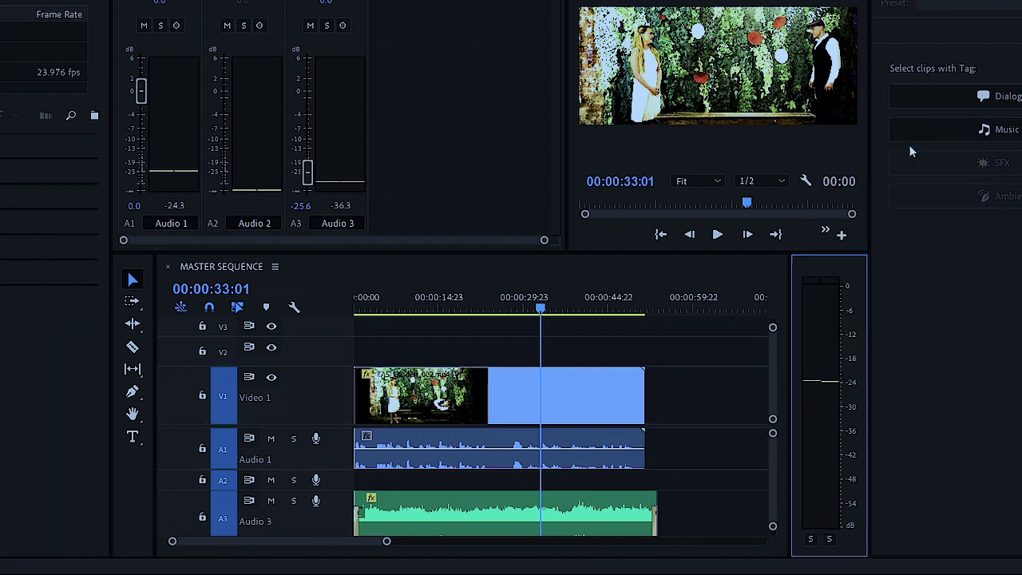
pyautogui.press('space')
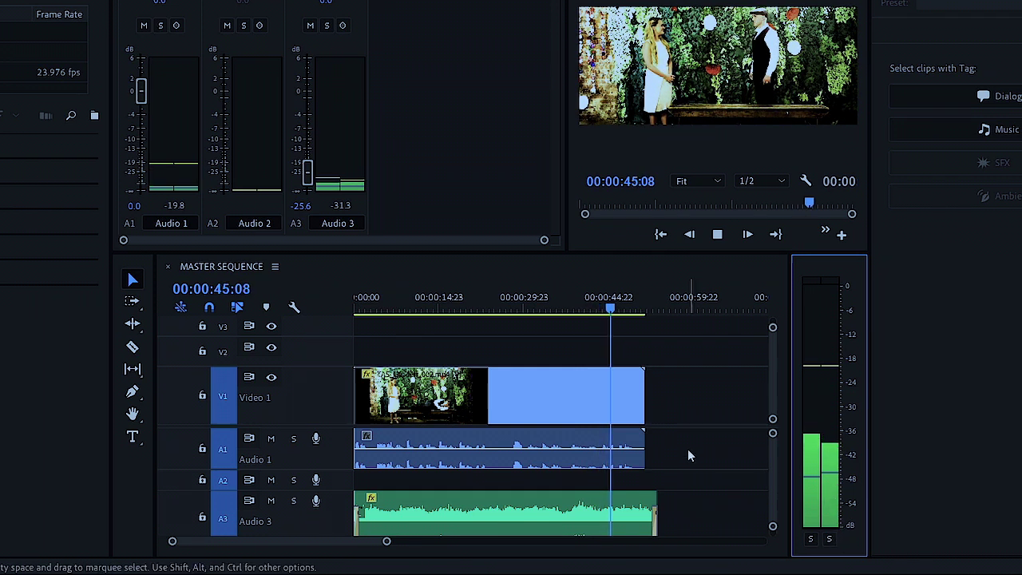
pyautogui.press('space')
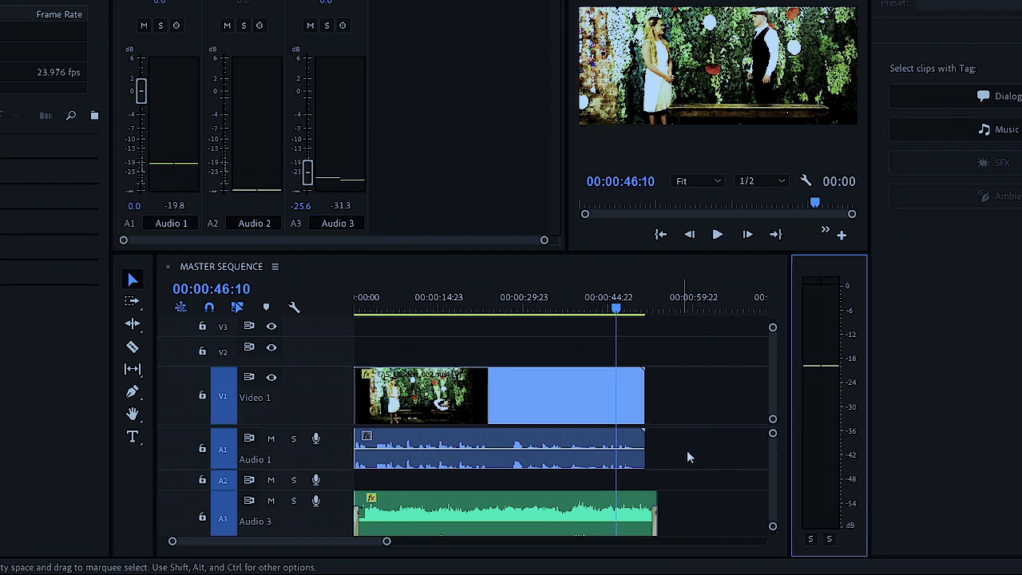
# - Uncheck Show Color Gradient, then replay from about 7 seconds to 00:00:20:07
pyautogui.rightClick(814, 399)
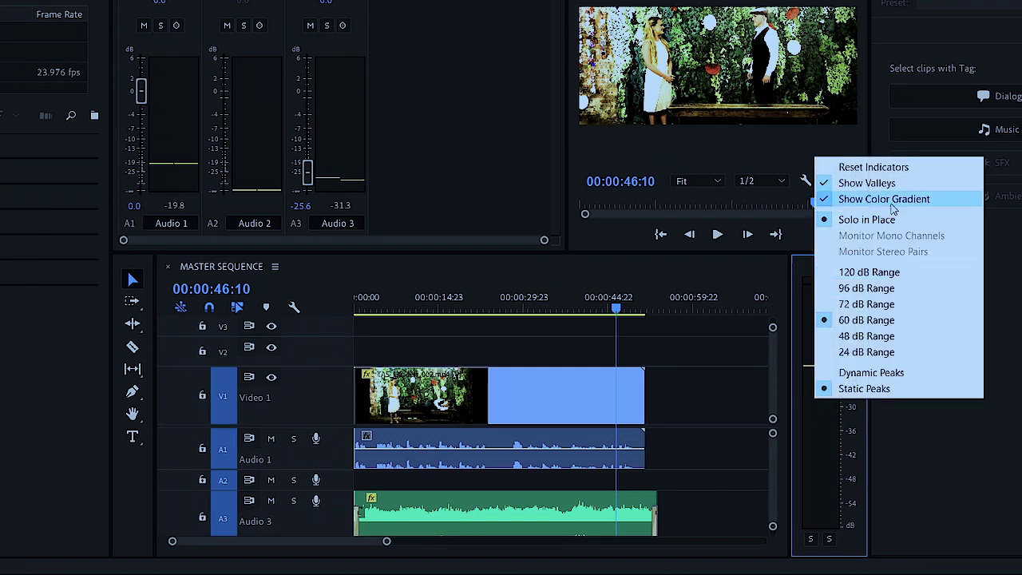
pyautogui.click(942, 199)
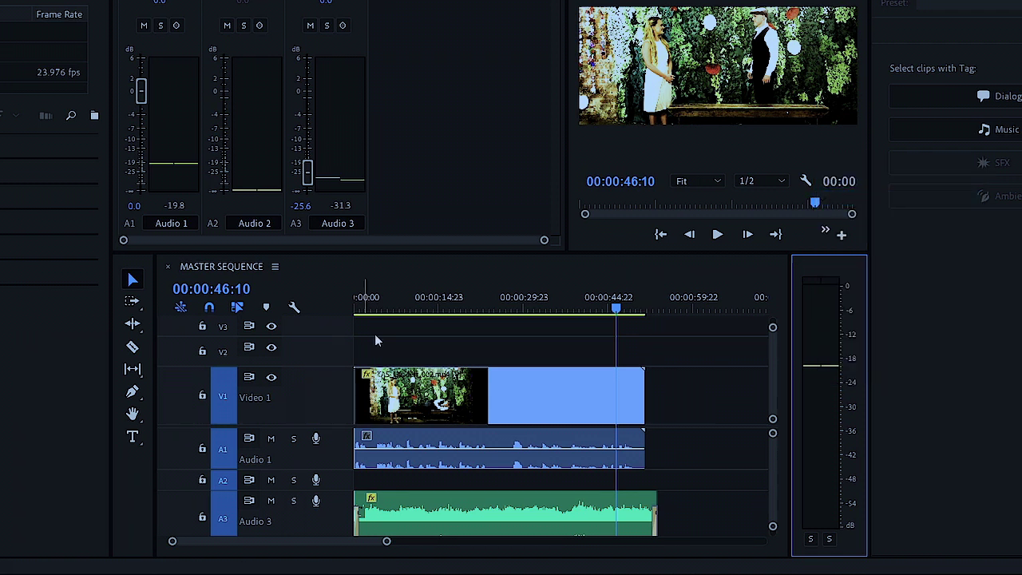
pyautogui.click(400, 310)
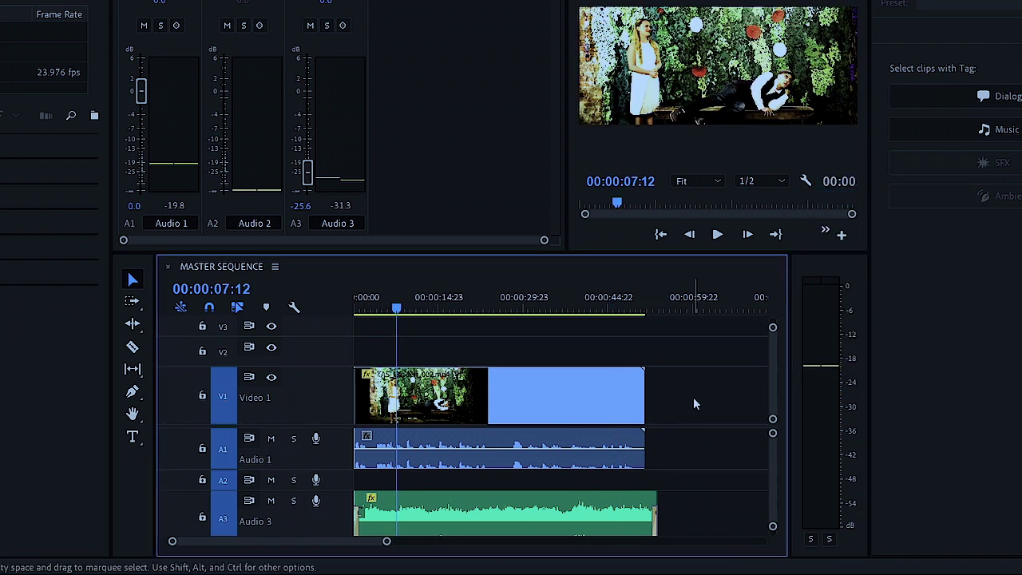
pyautogui.press('space')
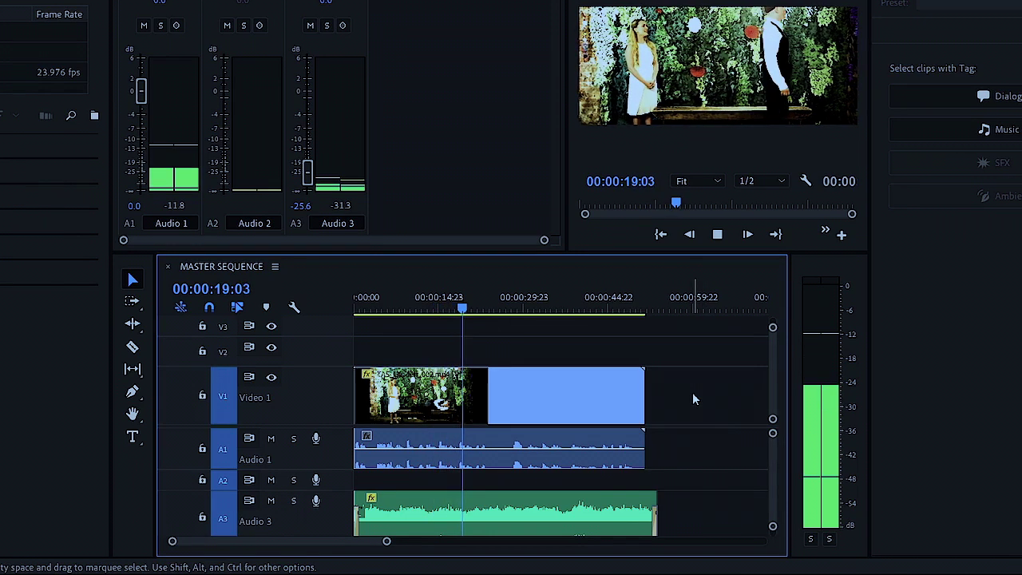
pyautogui.press('space')
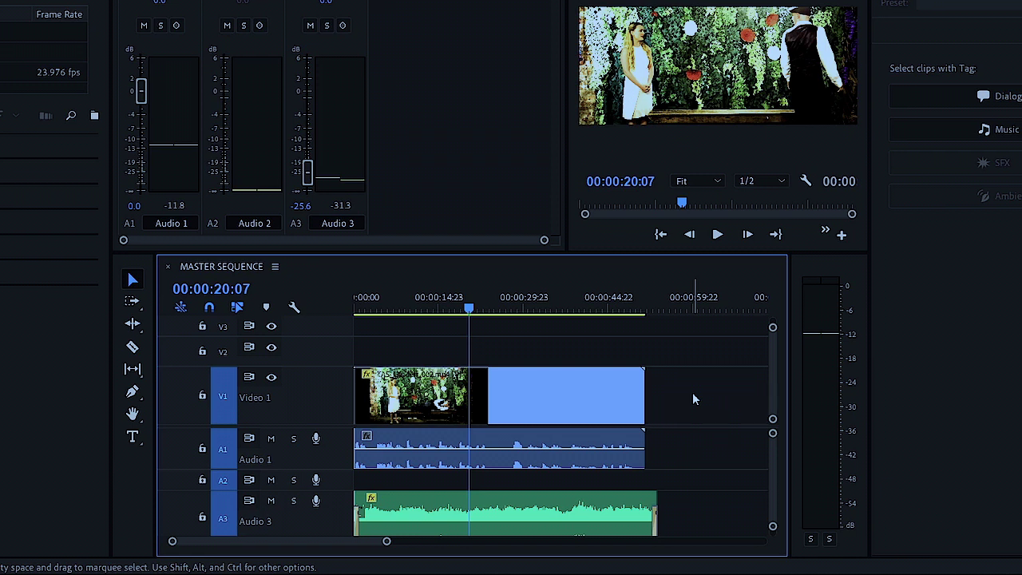
# - Re-enable Show Color Gradient on the master meter and play through to 00:00:35:05
pyautogui.rightClick(815, 385)
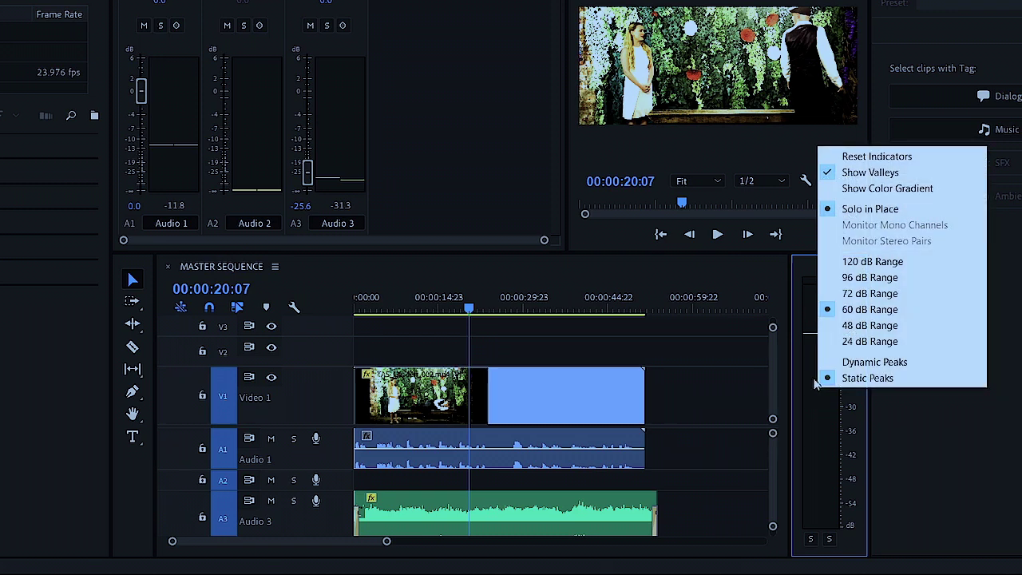
pyautogui.click(869, 189)
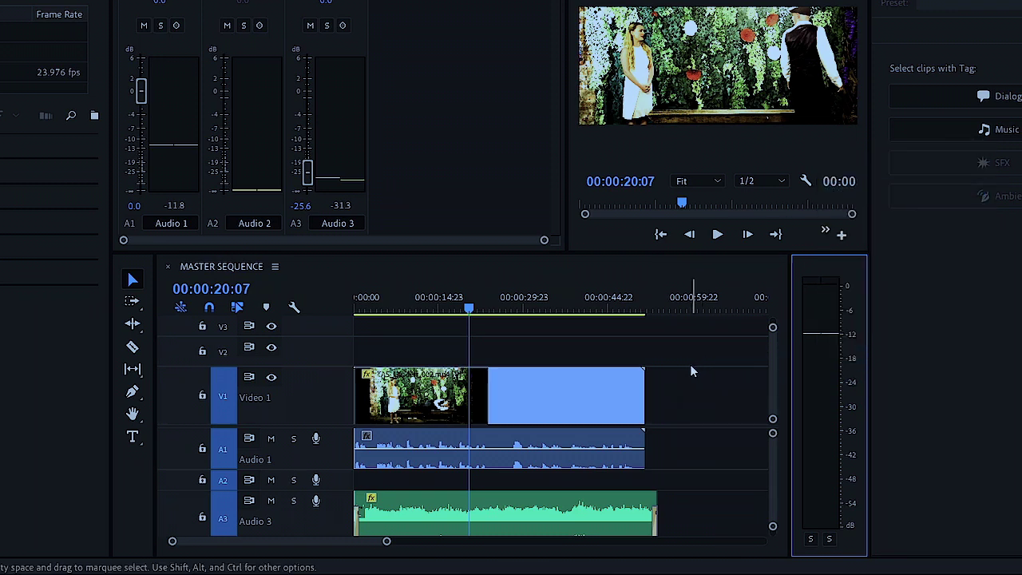
pyautogui.press('space')
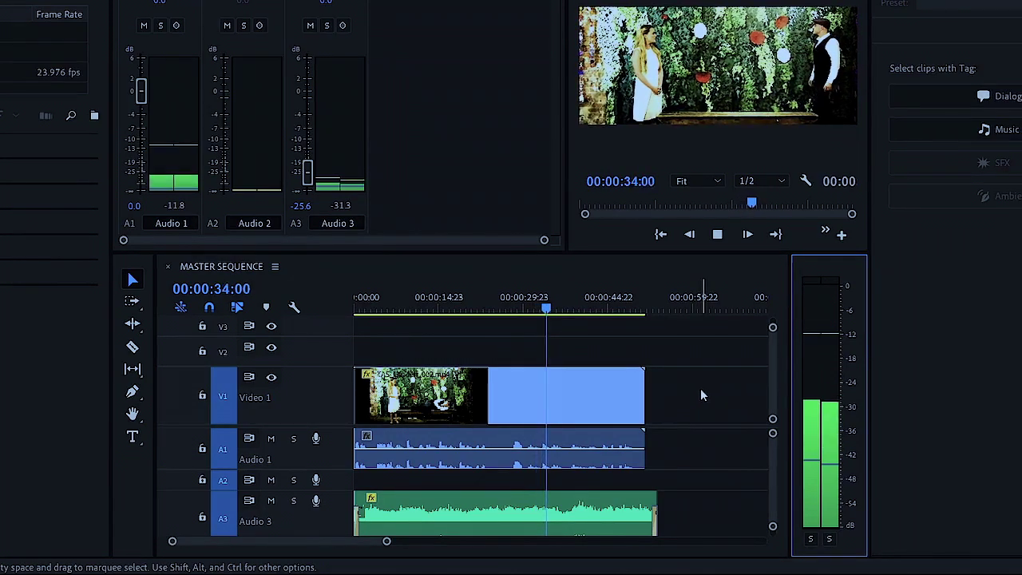
pyautogui.press('space')
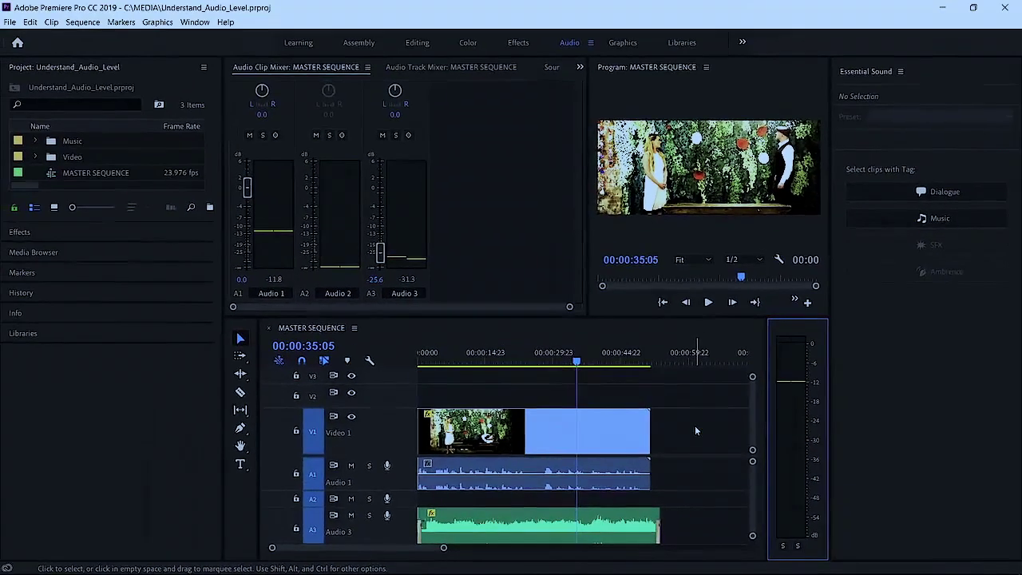